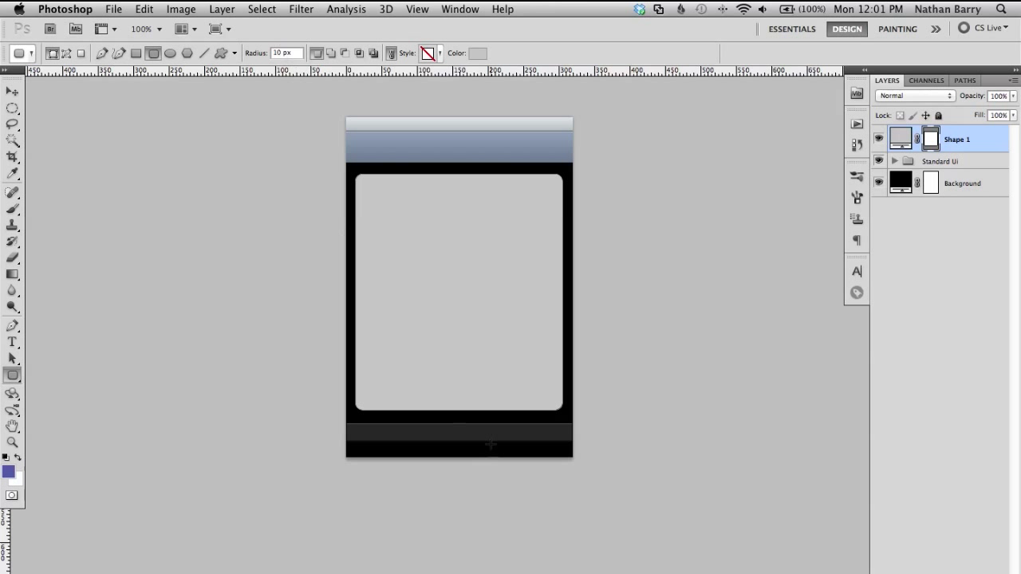
Zoom to 200% on the card's lower half and show the cyan guides.
key("super+plus")
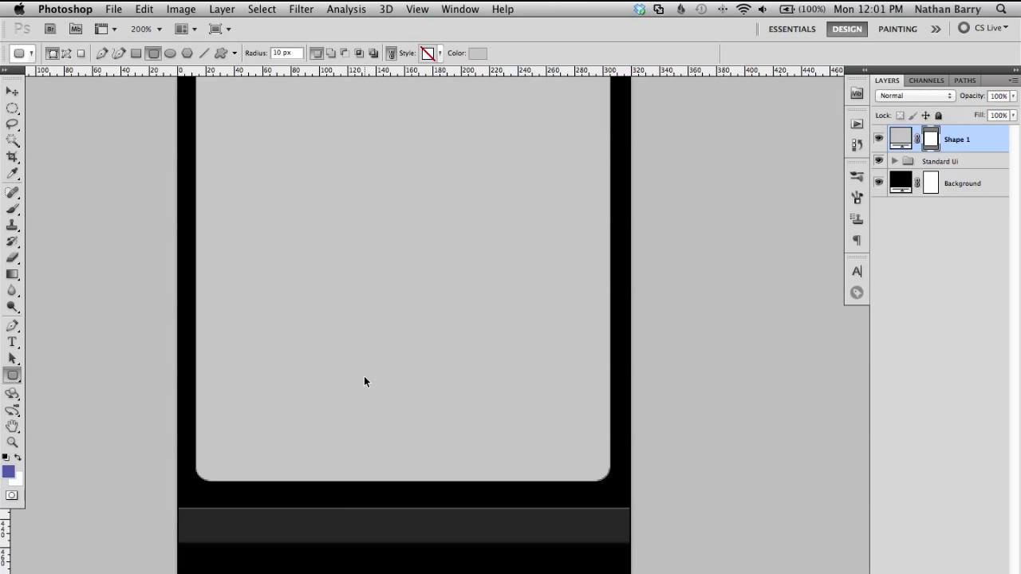
key("super+semicolon")
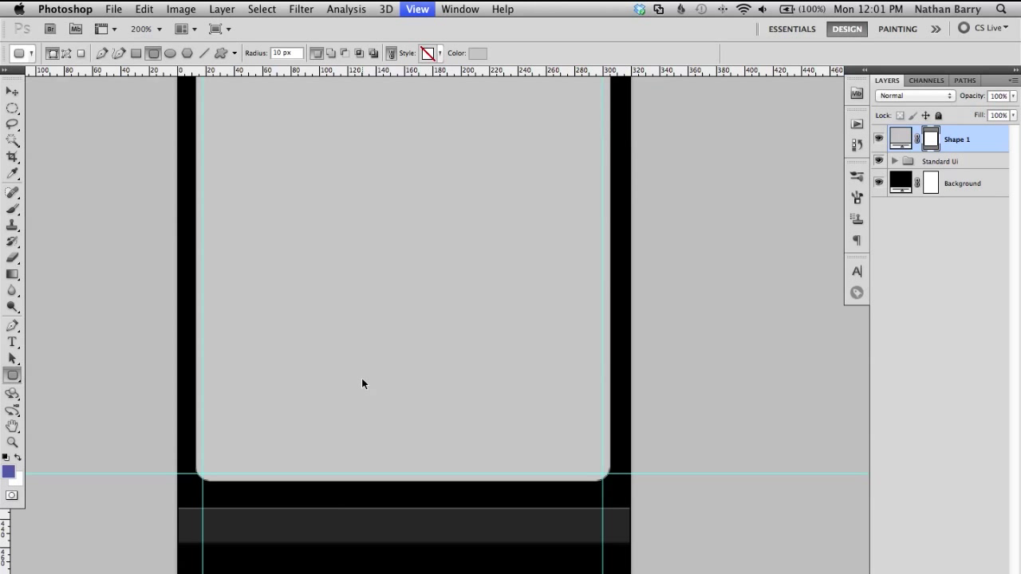
Zoom to 300% and draw a rounded rectangle between the guides along the card's bottom.
key("super+plus")
left_click_drag(359, 391, 399, 319)
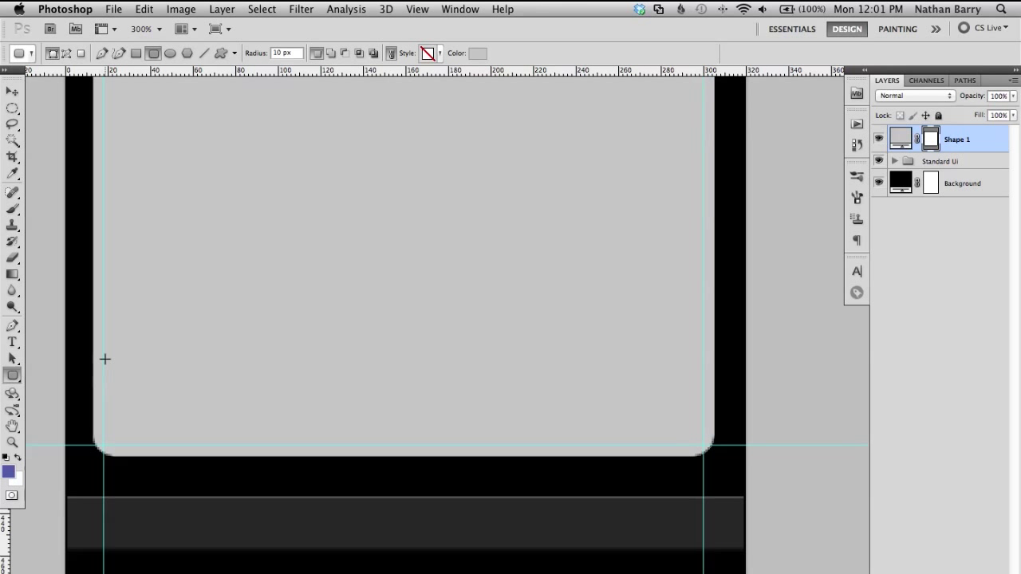
mouse_move(105, 352)
left_mouse_down()
mouse_move(151, 416)
mouse_move(269, 438)
mouse_move(721, 451)
mouse_move(701, 444)
left_mouse_up()
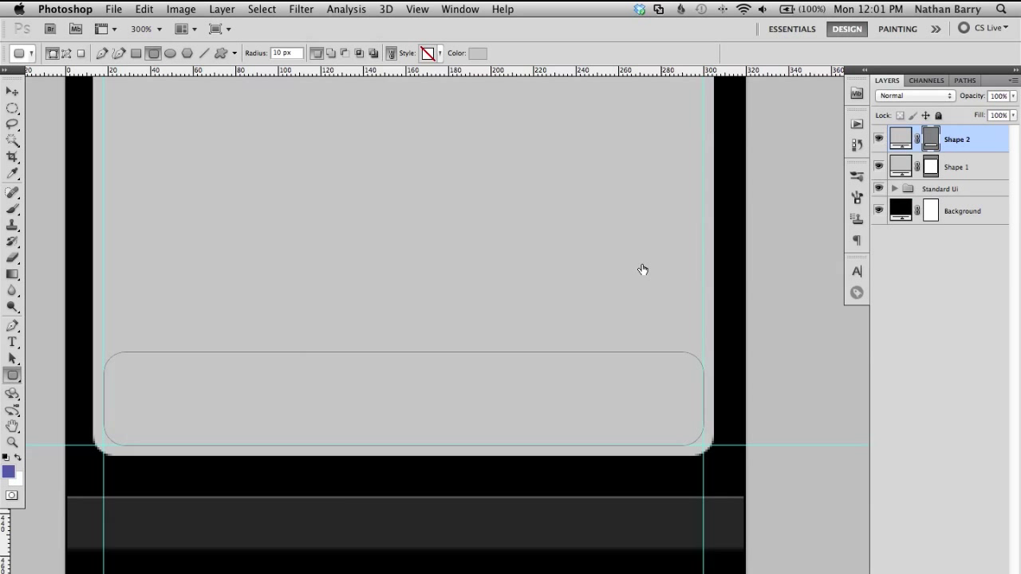
Fill the new Shape 2 bar with blue #566498 and hide the guides.
double_click(900, 139)
left_click(519, 235)
left_click(400, 242)
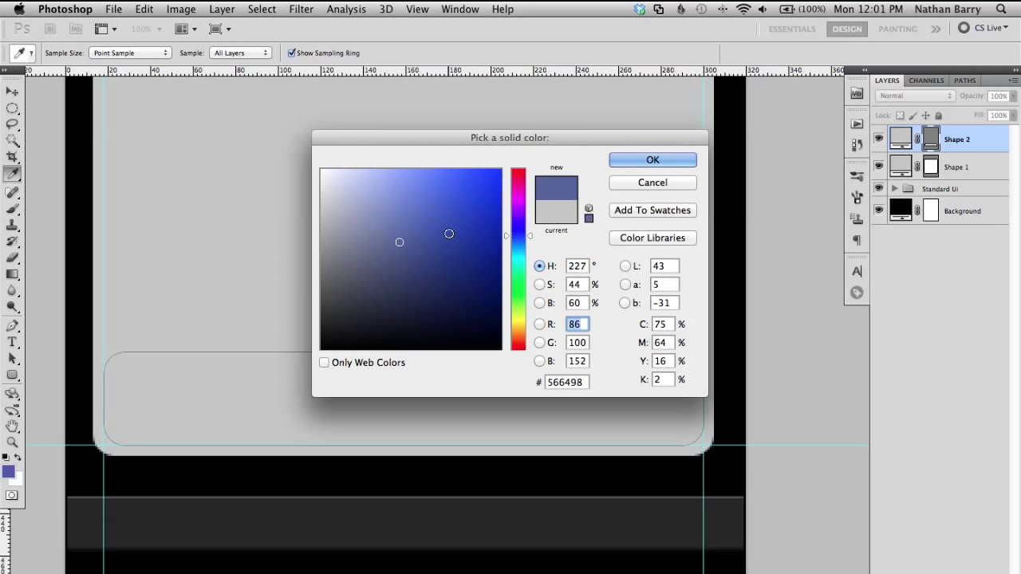
left_click(450, 234)
left_click(653, 160)
left_click(980, 167)
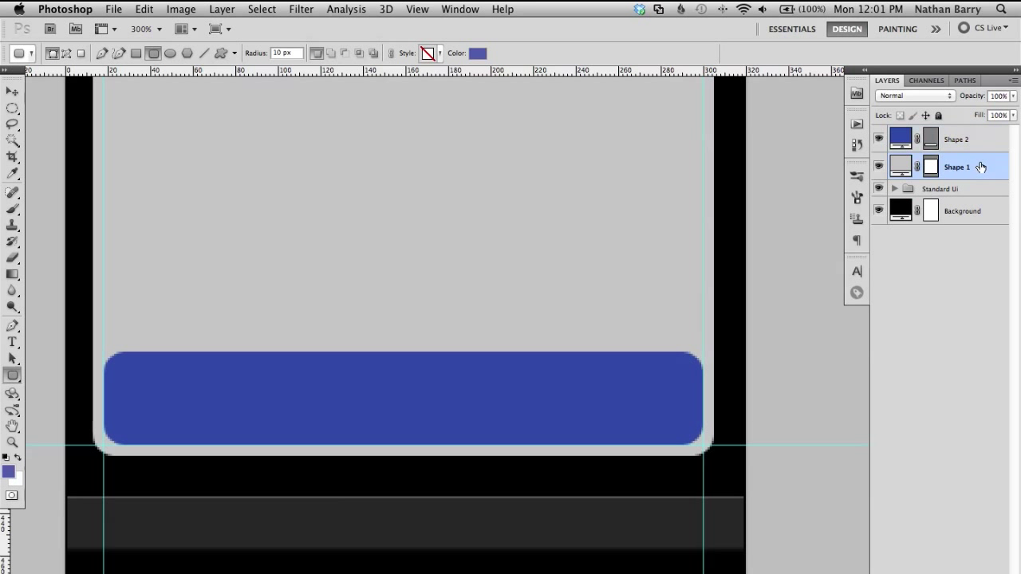
key("ctrl+semicolon")
Zoom and pan in on the blue bar's lower-left corner beside the card's corner.
key("super+minus")
key("super+minus")
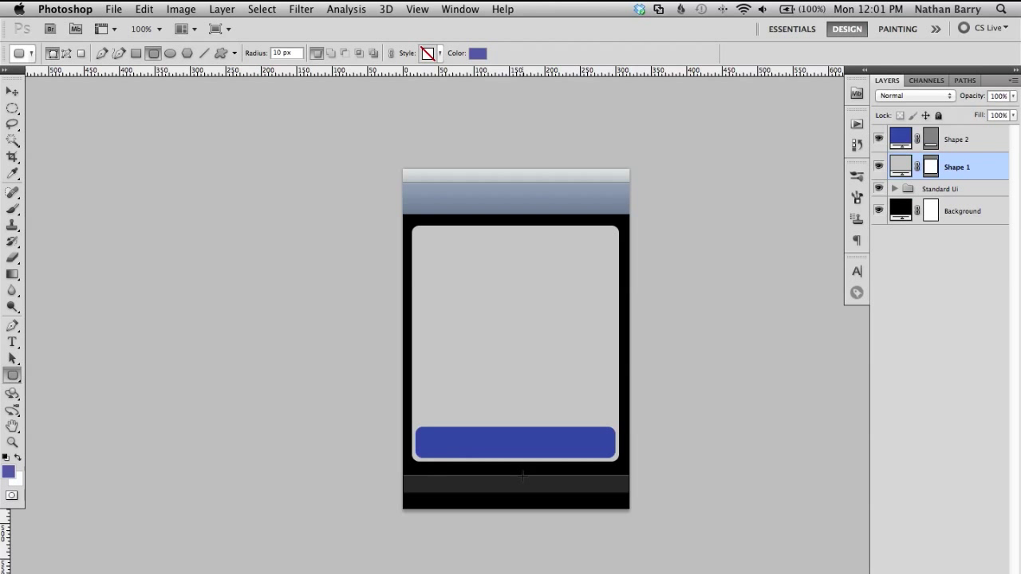
key("super+equal")
key("super+equal")
left_click_drag(345, 511, 443, 292)
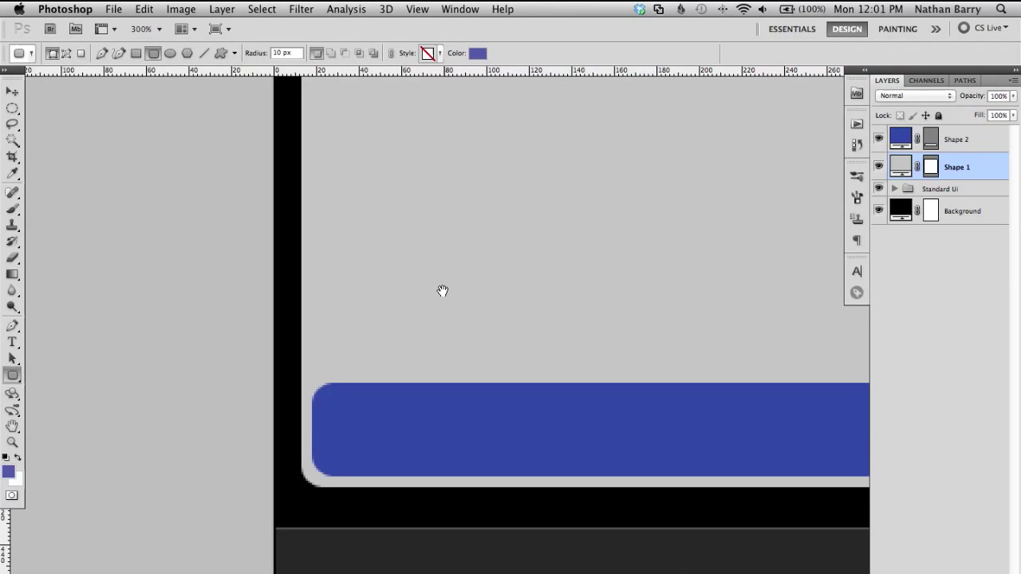
scroll(399, 410, "down", 5)
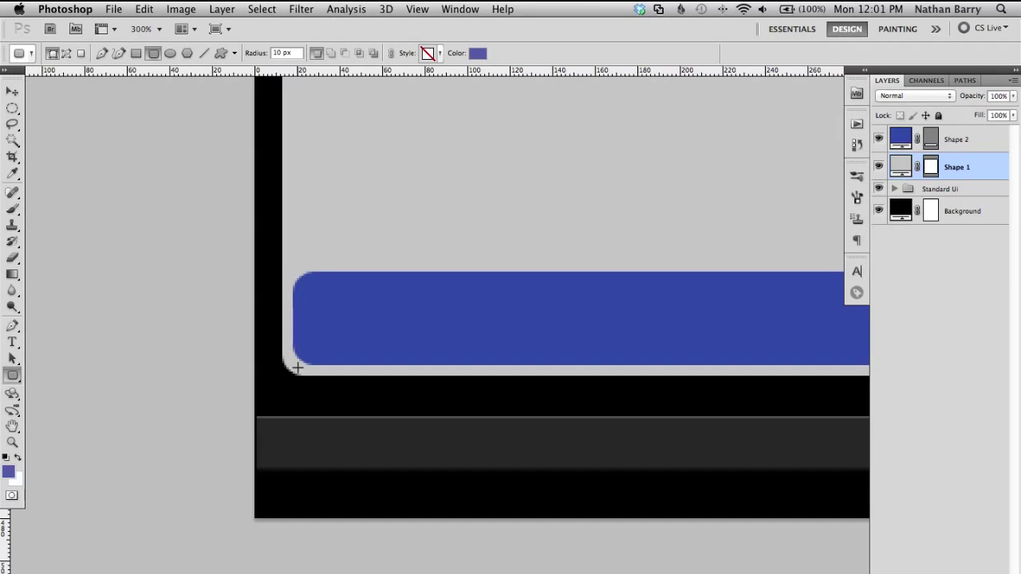
key("super+equal")
key("super+equal")
key("super+equal")
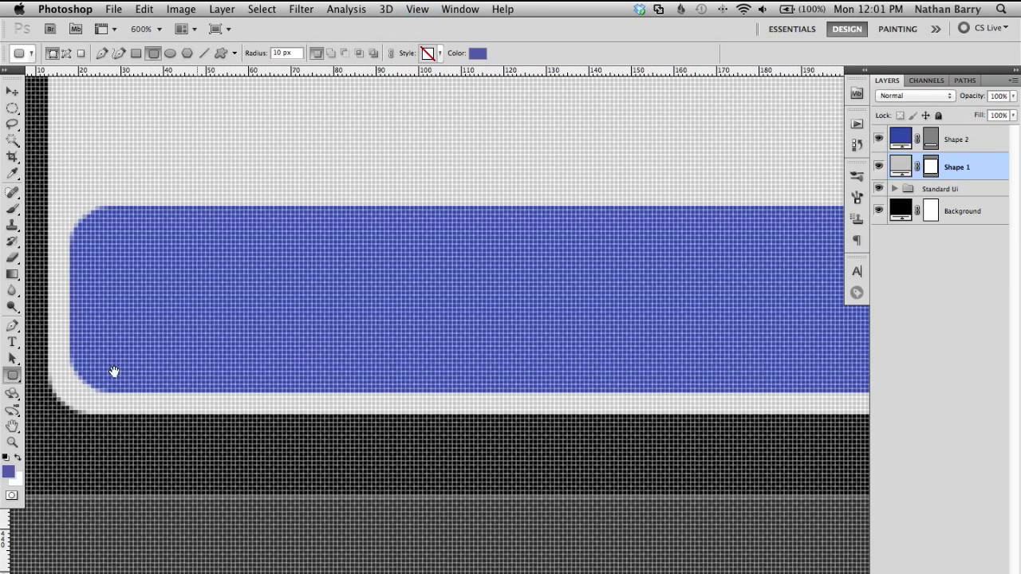
left_click_drag(114, 372, 210, 377)
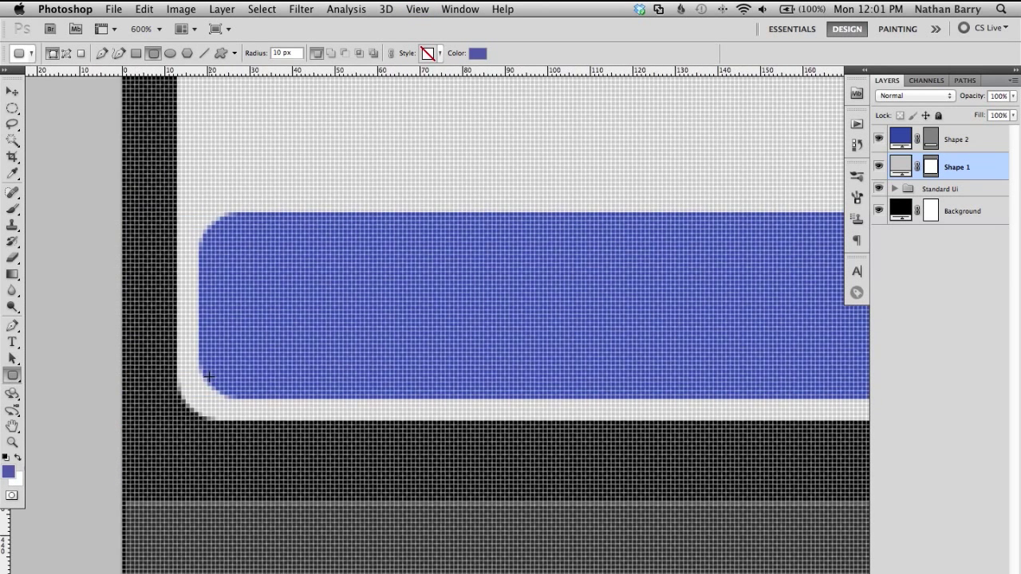
key("super+minus")
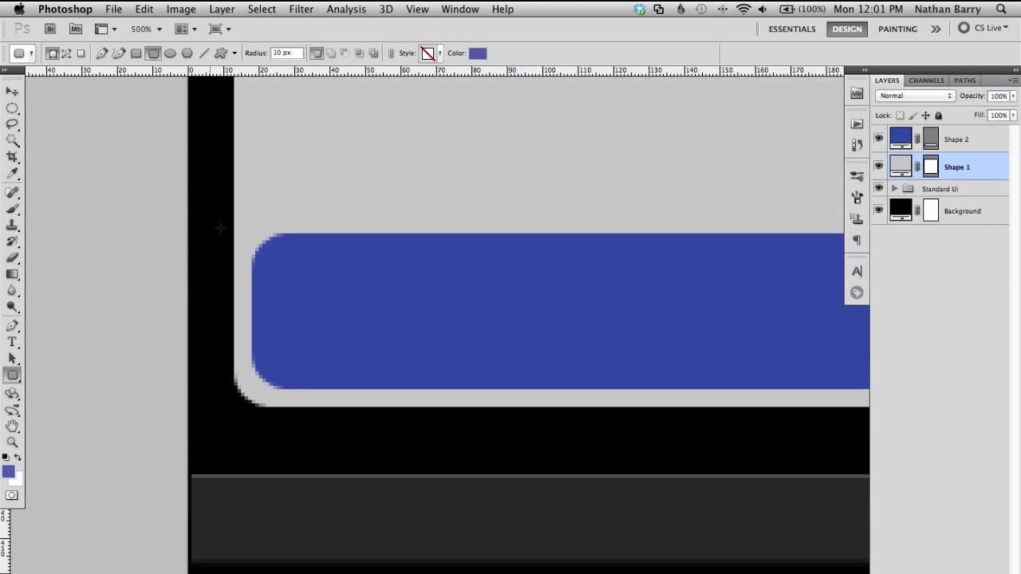
Draw an ellipse at the bar's lower-left corner and resize it to 20 × 20 px.
left_click(170, 52)
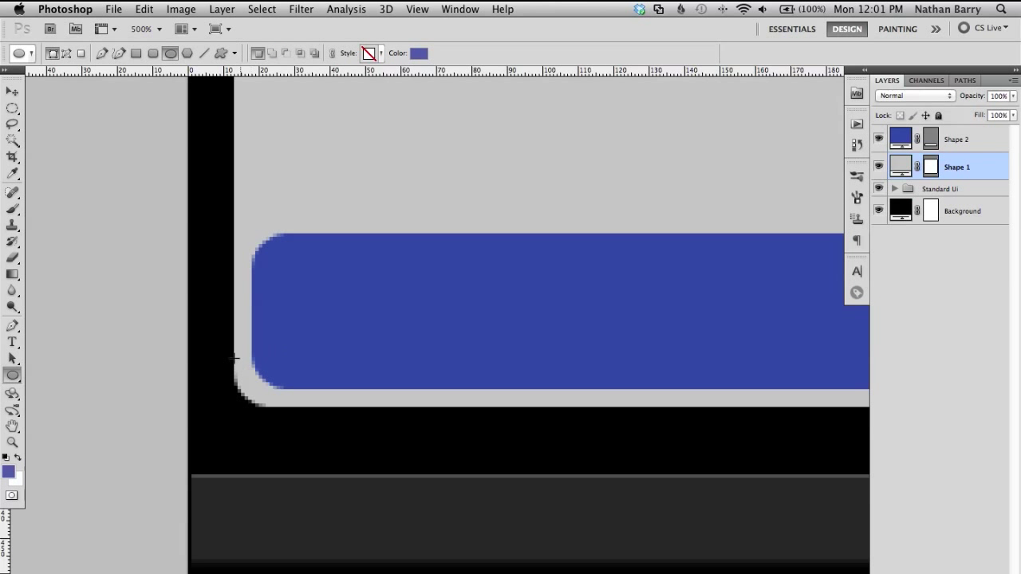
left_click_drag(306, 401, 329, 407)
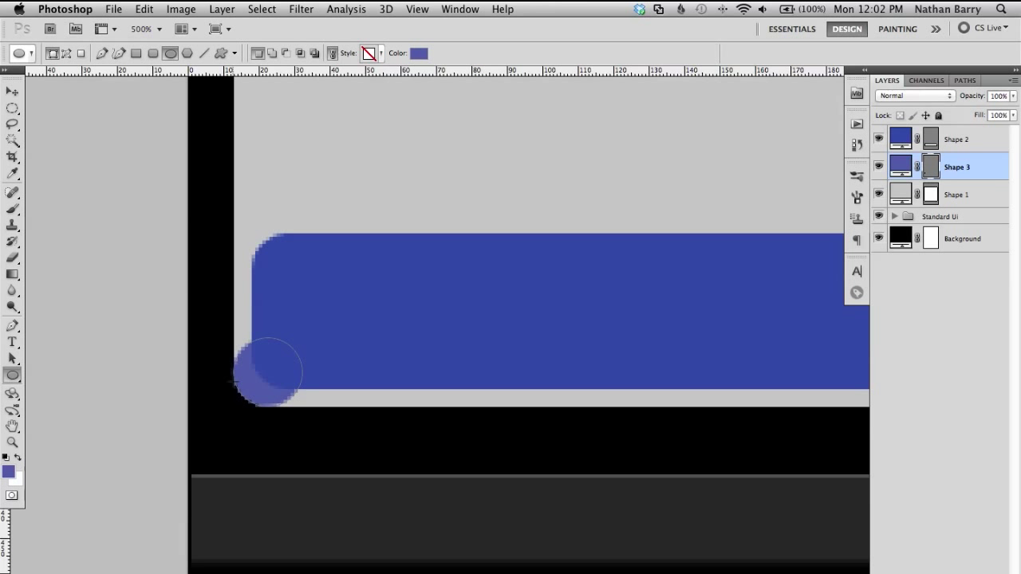
key("super+t")
left_click(239, 53)
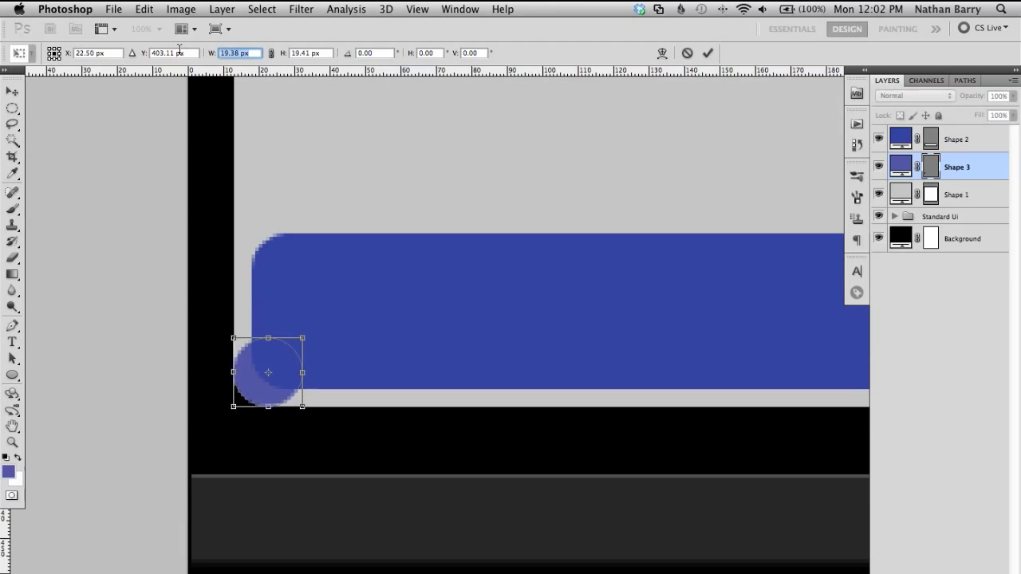
type("20")
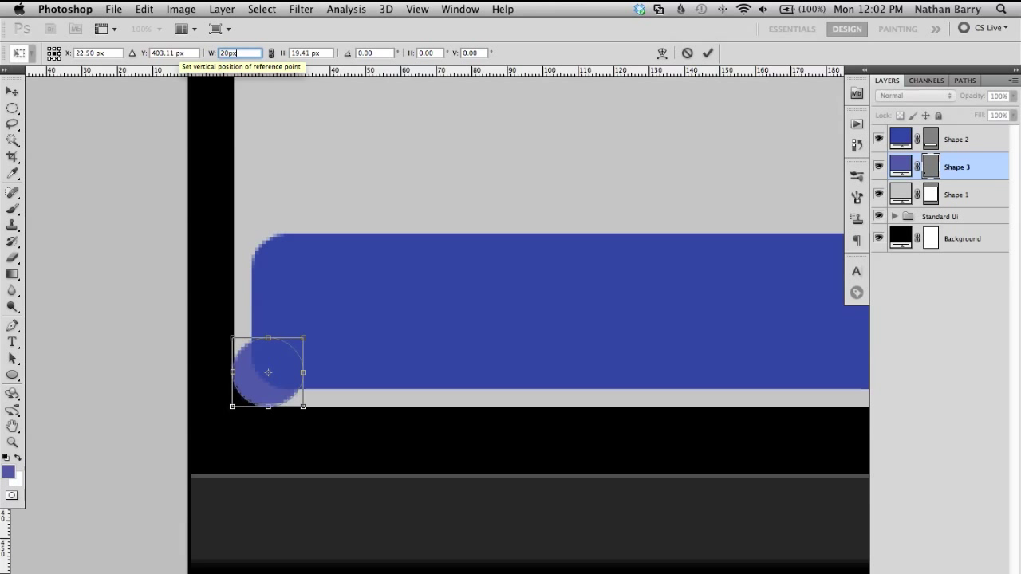
key("Return")
key("Tab")
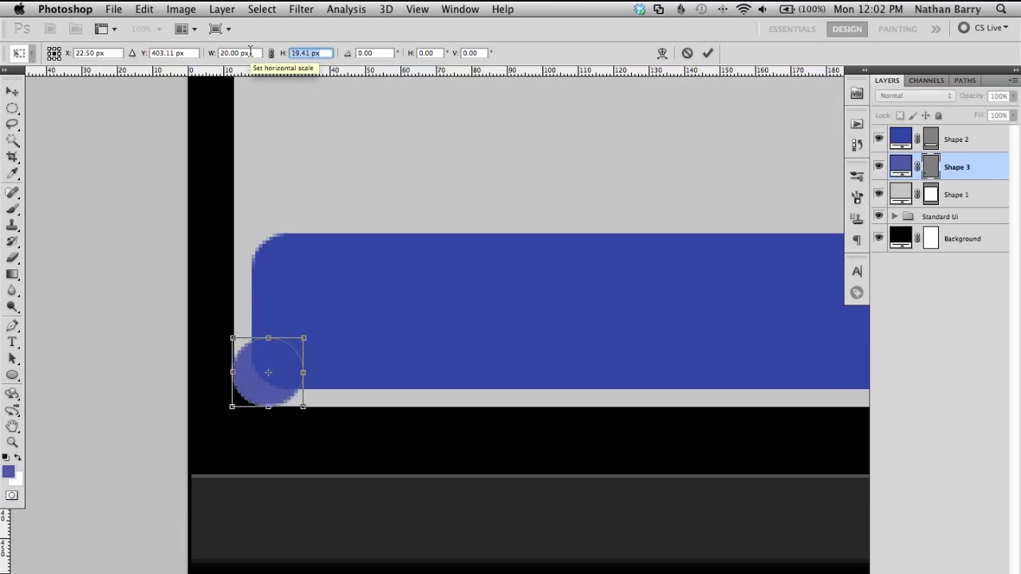
type("20")
key("Return")
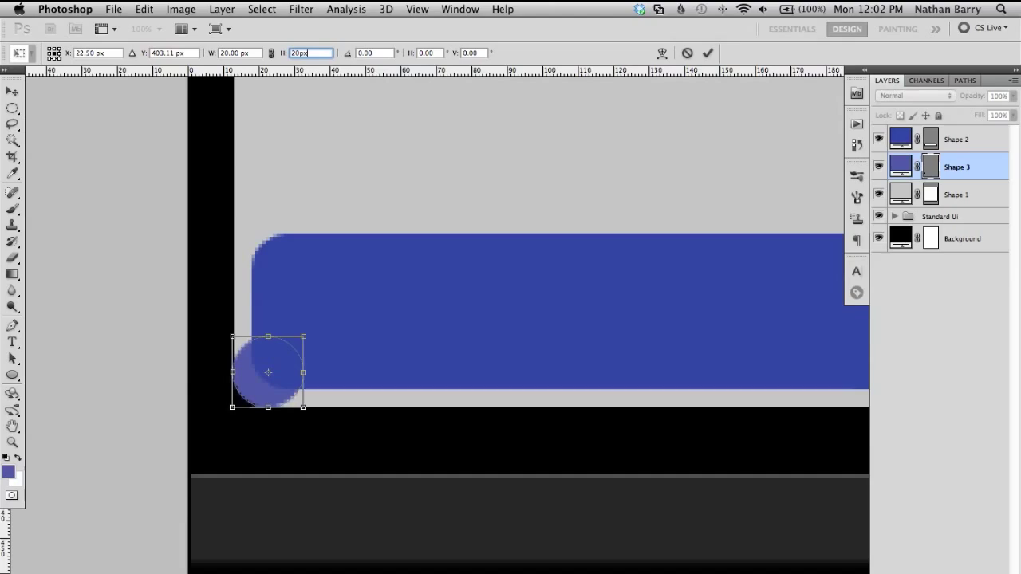
left_click(708, 53)
Show the pixel grid and nudge the circle into position over the corner.
key("super+apostrophe")
key("super+equal")
key("super+equal")
key("super+equal")
key("super+equal")
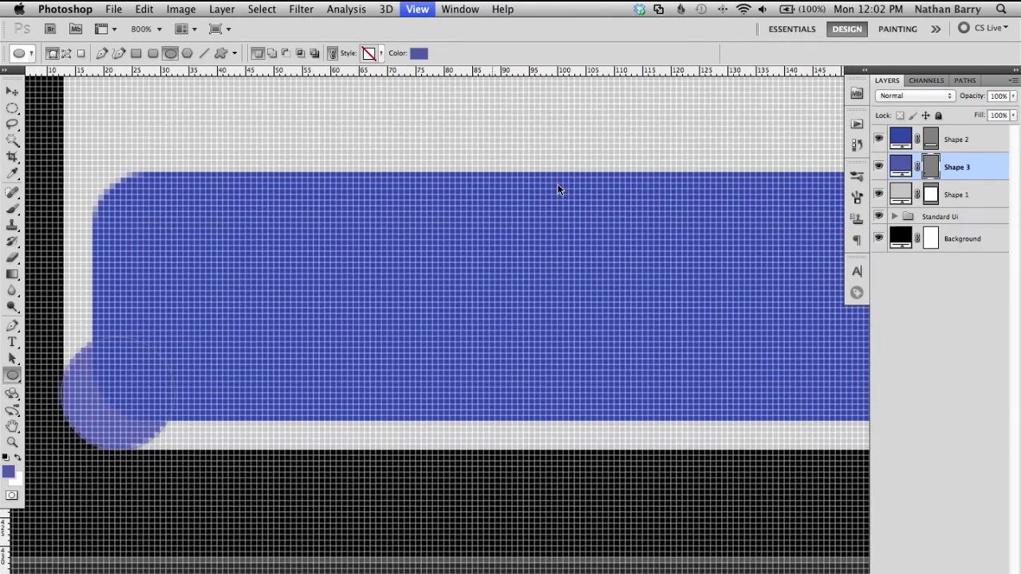
scroll(697, 329, "left", 10)
scroll(697, 330, "down", 1)
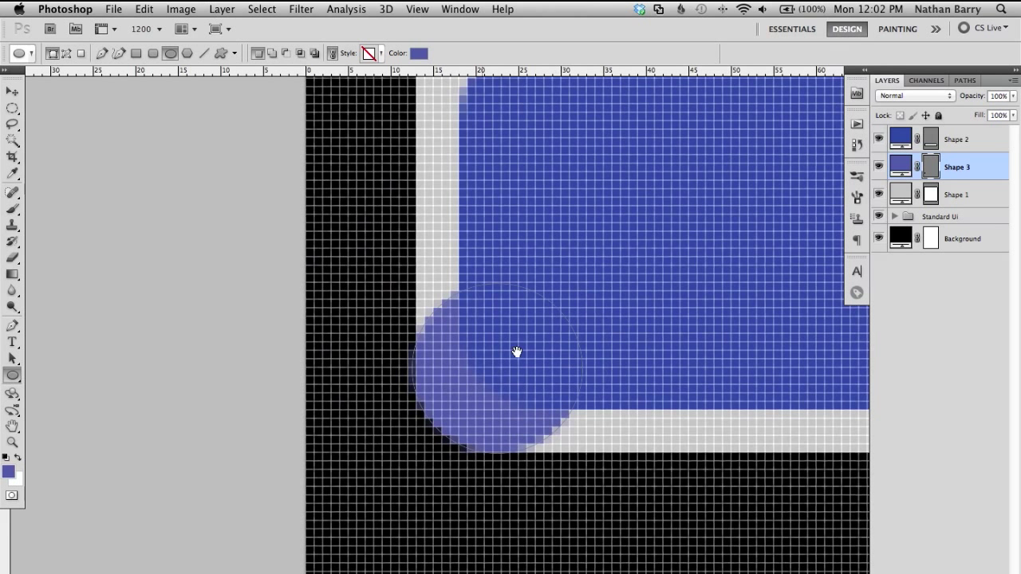
key("super+t")
key("Right")
key("Right")
key("Right")
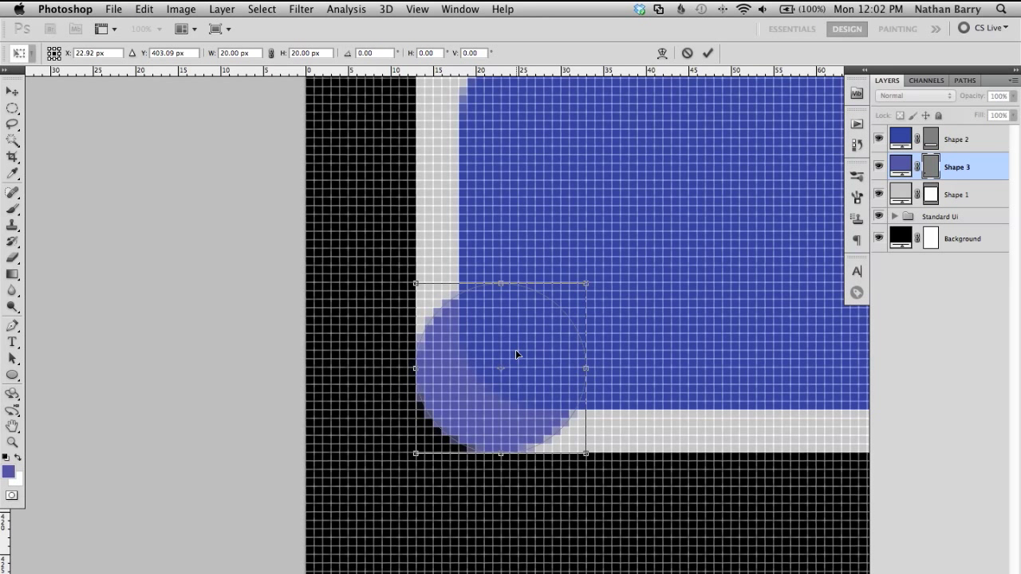
key("Down")
key("Up")
key("Up")
key("Return")
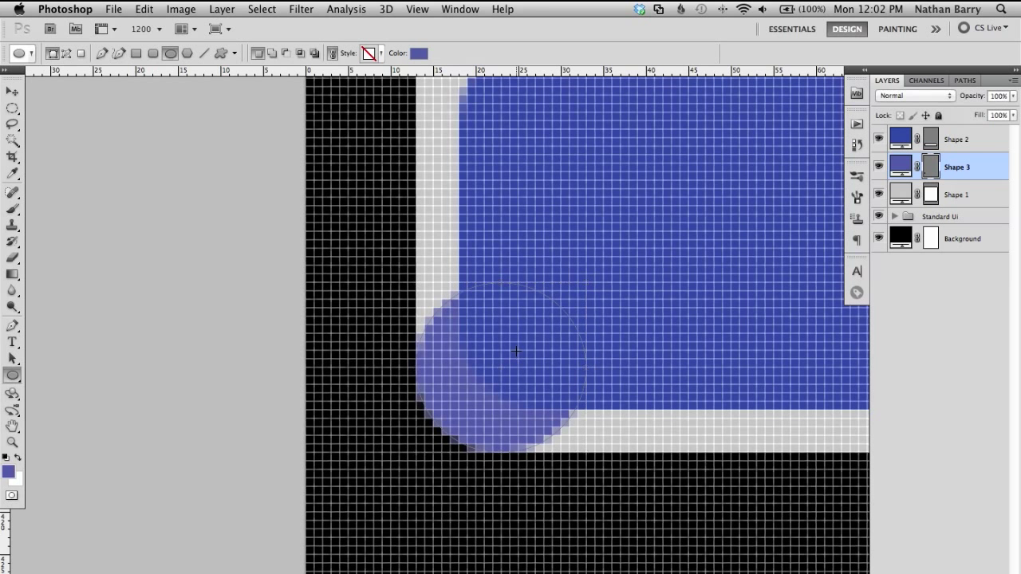
scroll(516, 351, "up", 1)
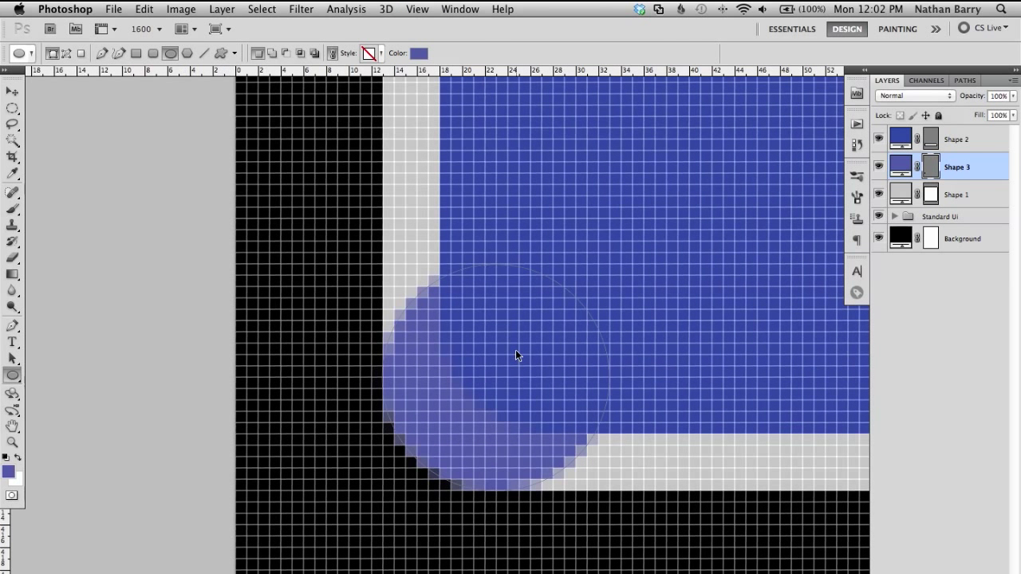
key("ctrl+t")
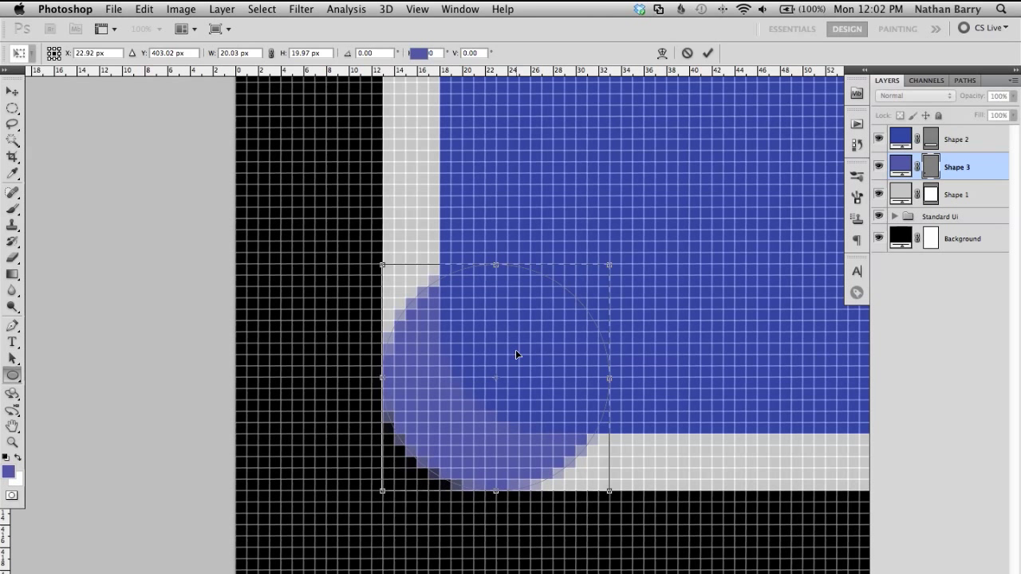
key("Return")
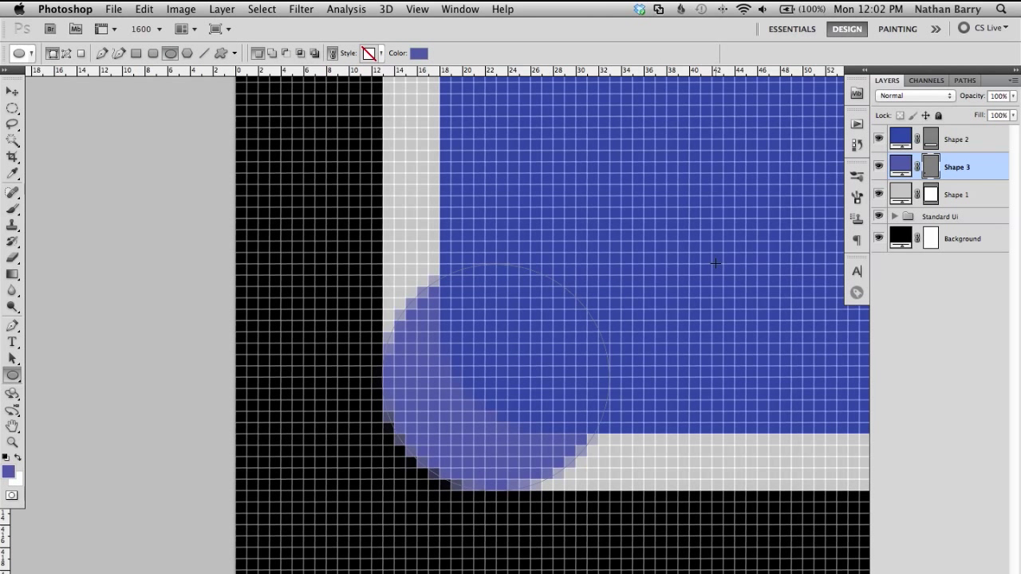
Fill the circle black (#000000) and move Shape 3 above Shape 2.
double_click(900, 166)
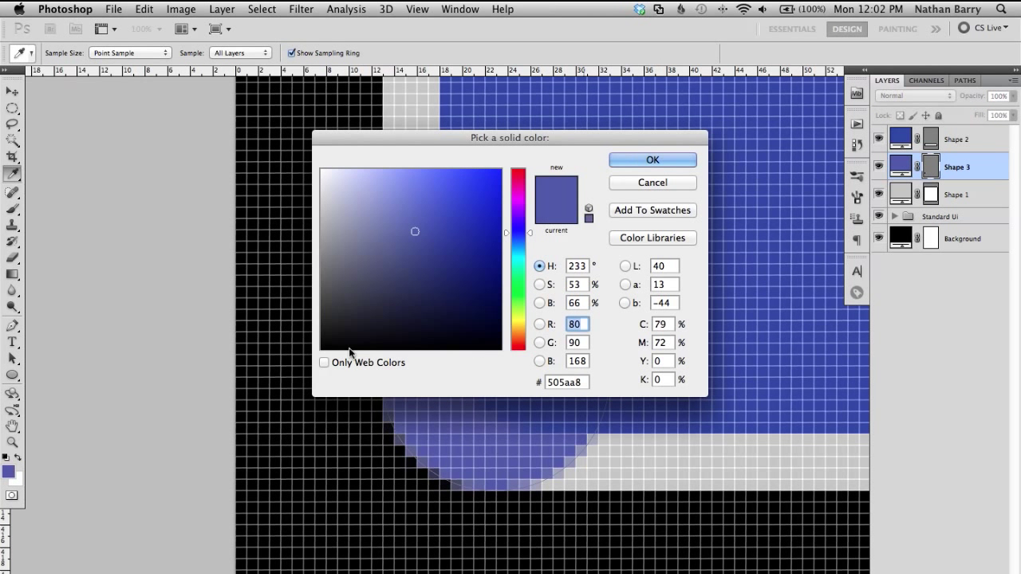
left_click(322, 348)
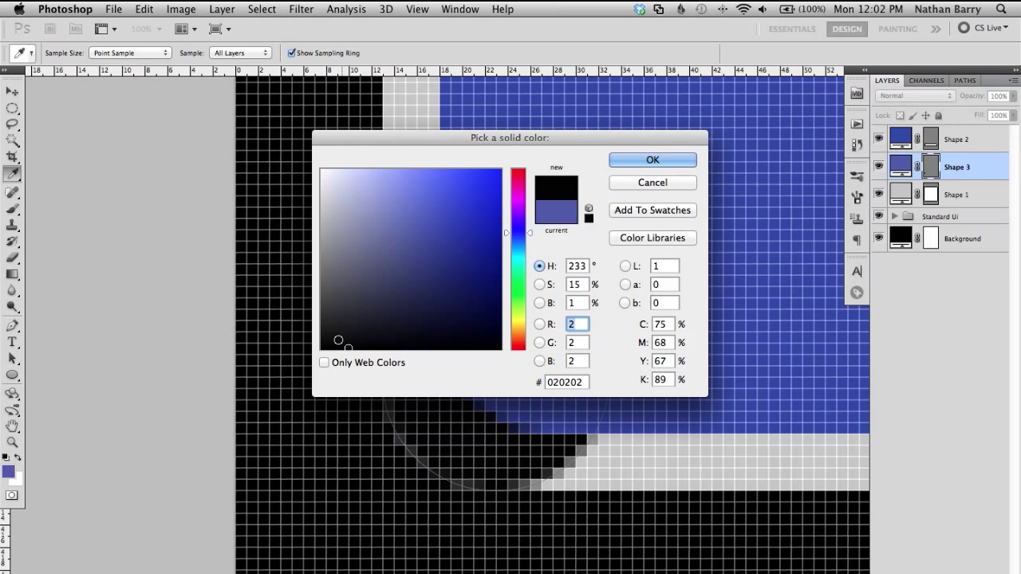
left_click(653, 160)
left_click_drag(983, 169, 980, 141)
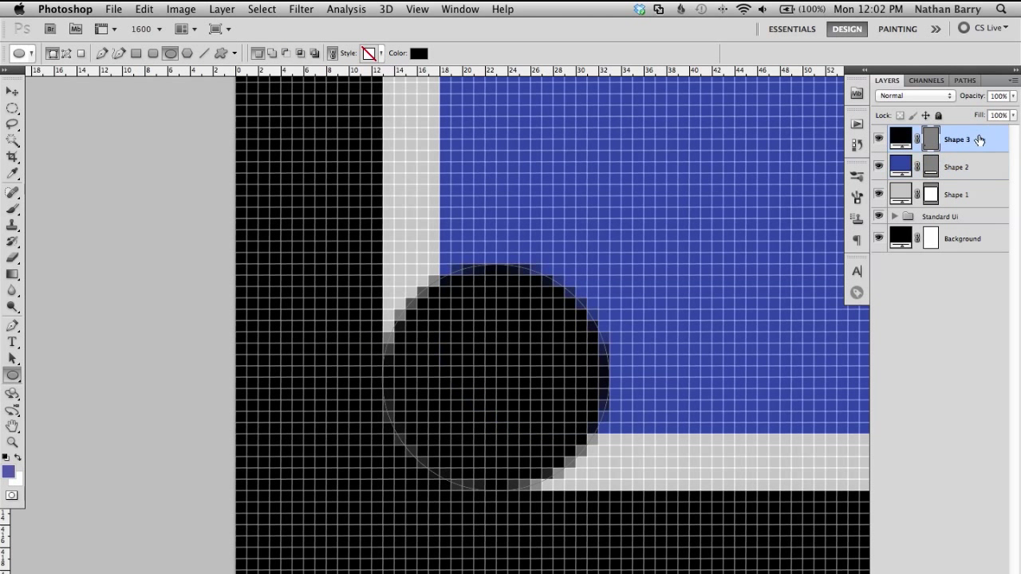
key("super+t")
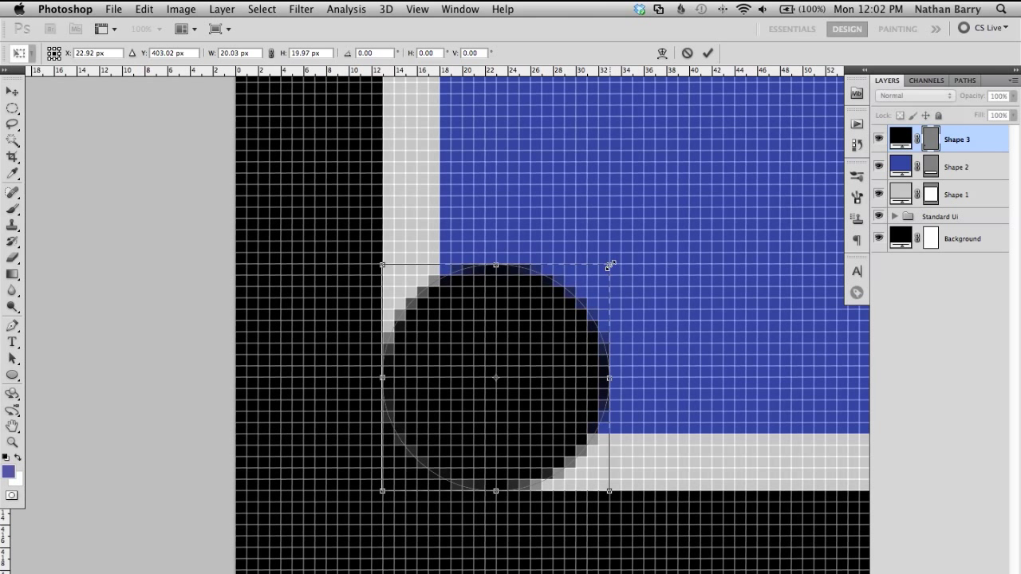
Scale the circle around its centre to about 9.9 px across.
left_click_drag(609, 265, 598, 280)
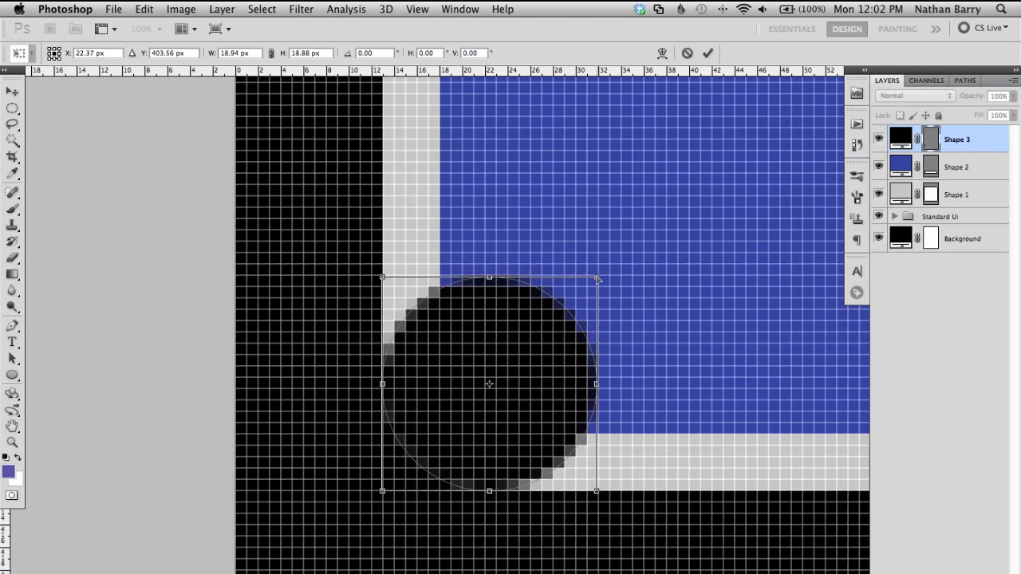
key("super+z")
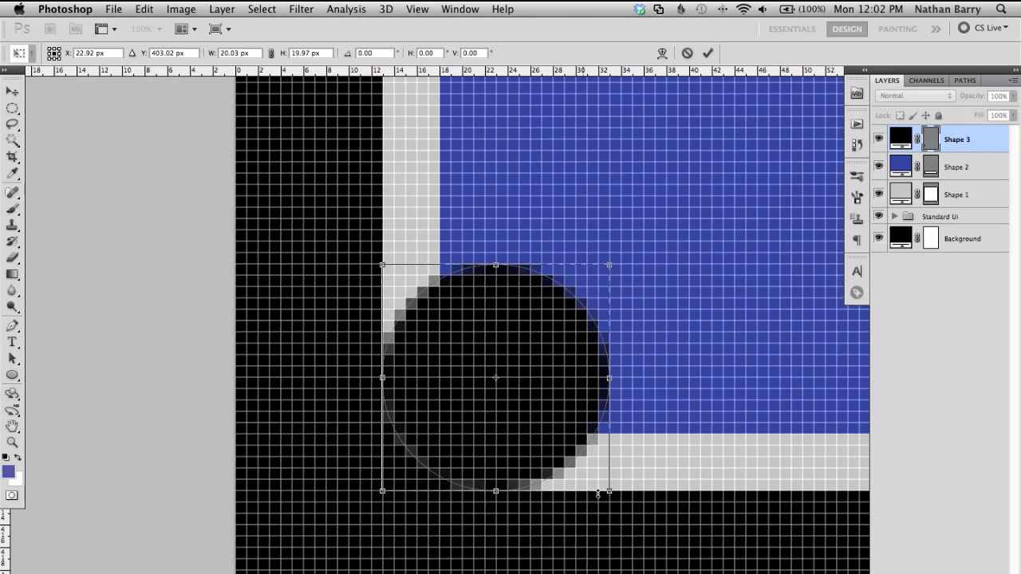
left_click_drag(384, 494, 472, 470)
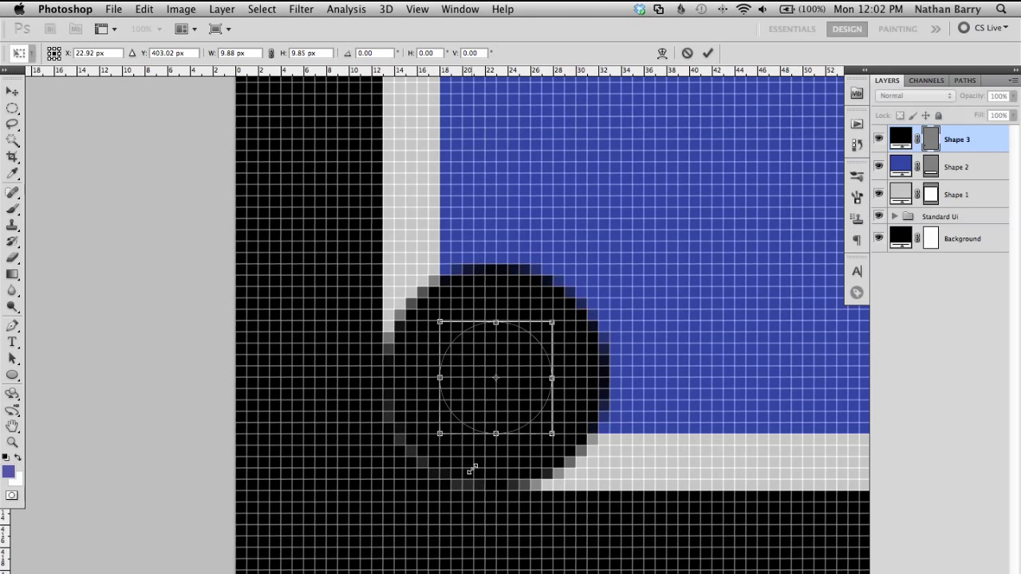
left_click_drag(472, 470, 471, 470)
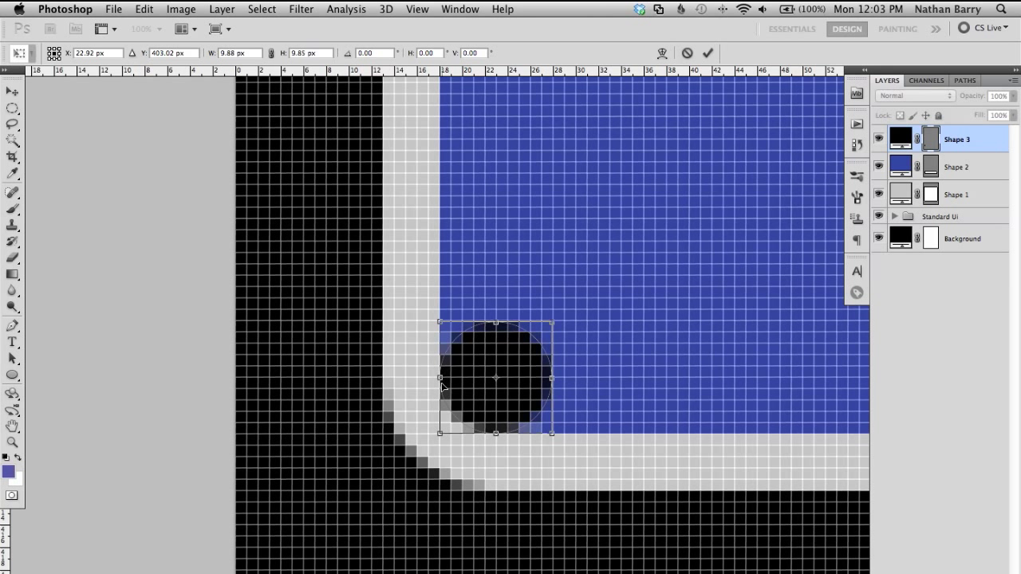
left_click(707, 53)
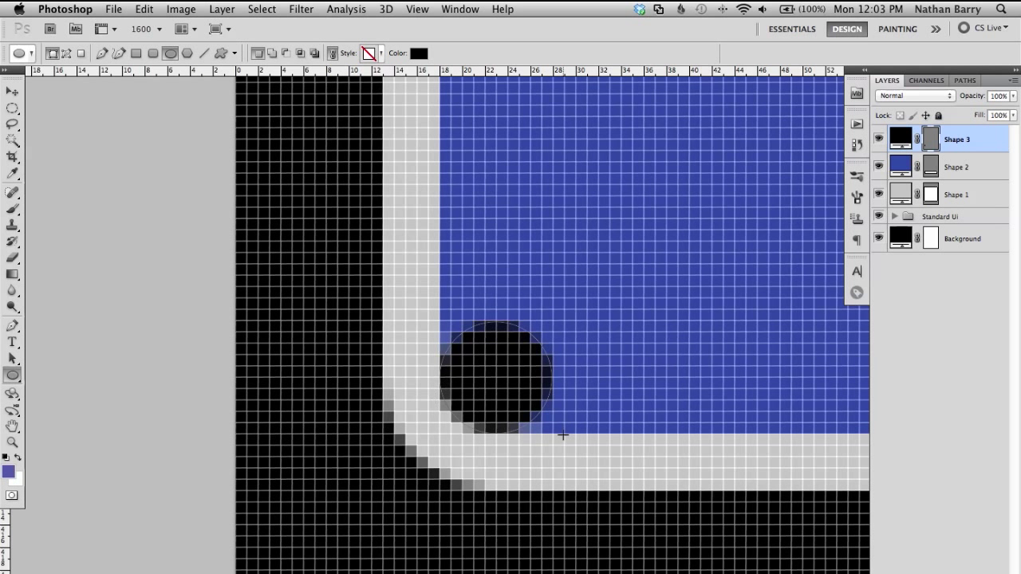
Refill the circle with the bar's sampled blue and select Shape 2 with the Move tool.
double_click(900, 137)
left_click(754, 212)
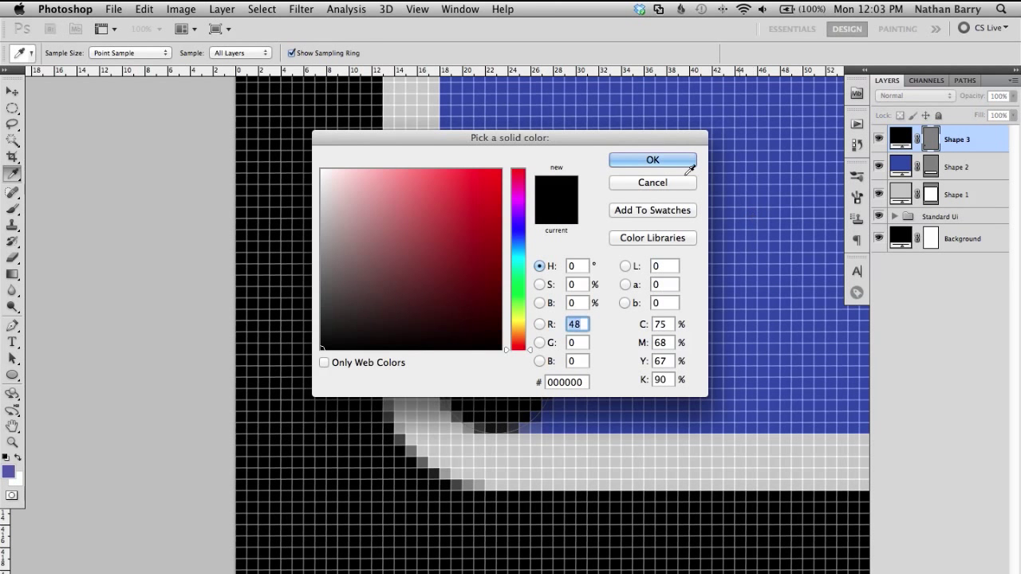
left_click(678, 162)
left_click(926, 172)
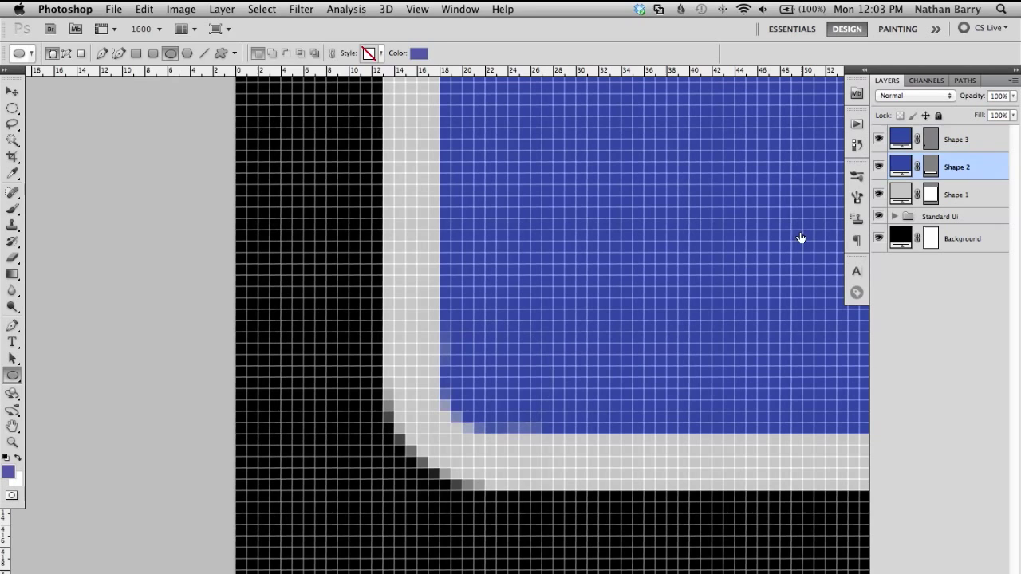
key("v")
key("super+equal")
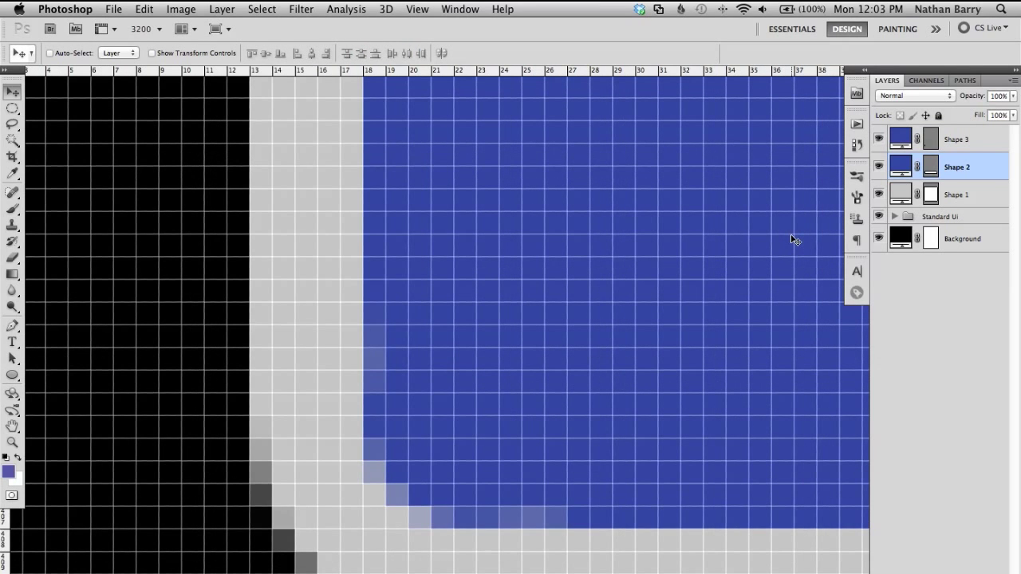
Zoom out to 500% to compare the blue corner's curve with the card's outer corner.
key("super+minus")
key("super+minus")
key("super+minus")
key("super+minus")
key("super+minus")
key("super+minus")
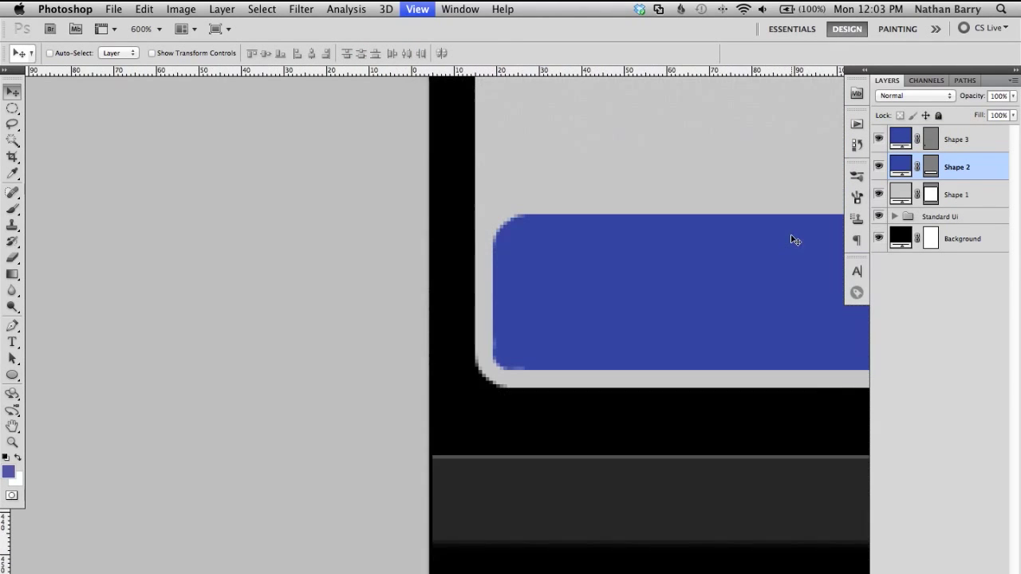
key("super+minus")
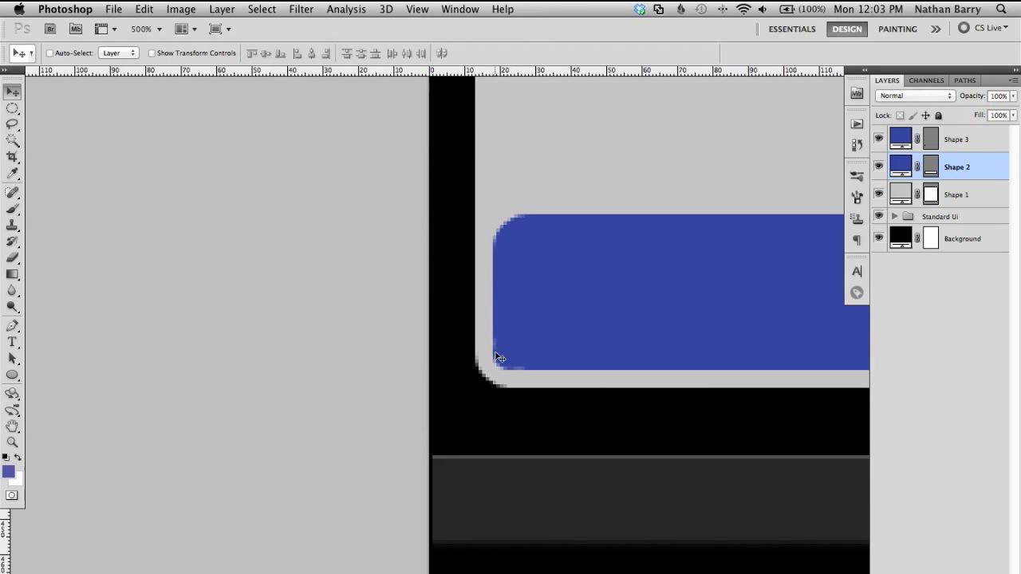
key("super+plus")
key("super+plus")
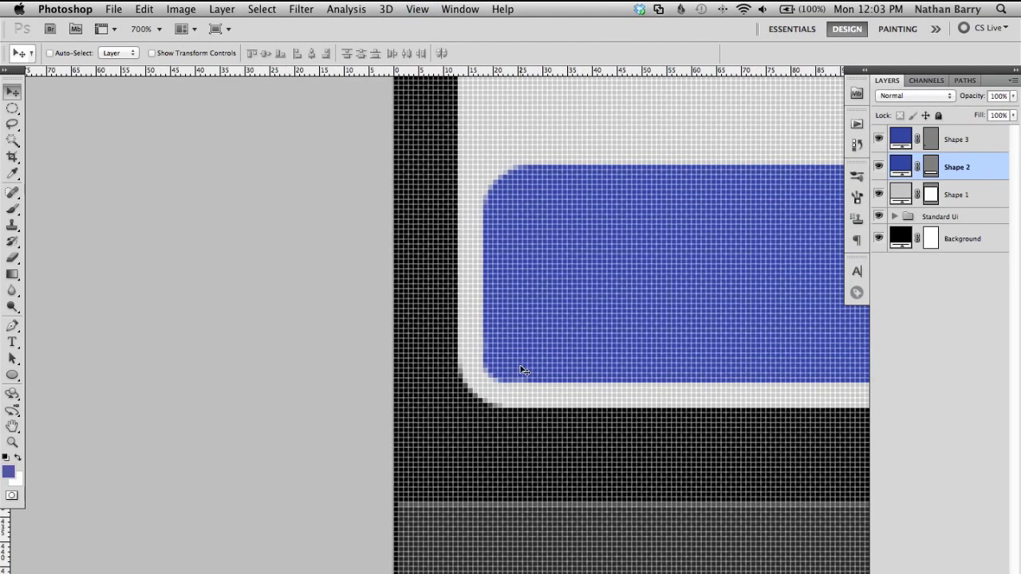
key("super+minus")
key("super+minus")
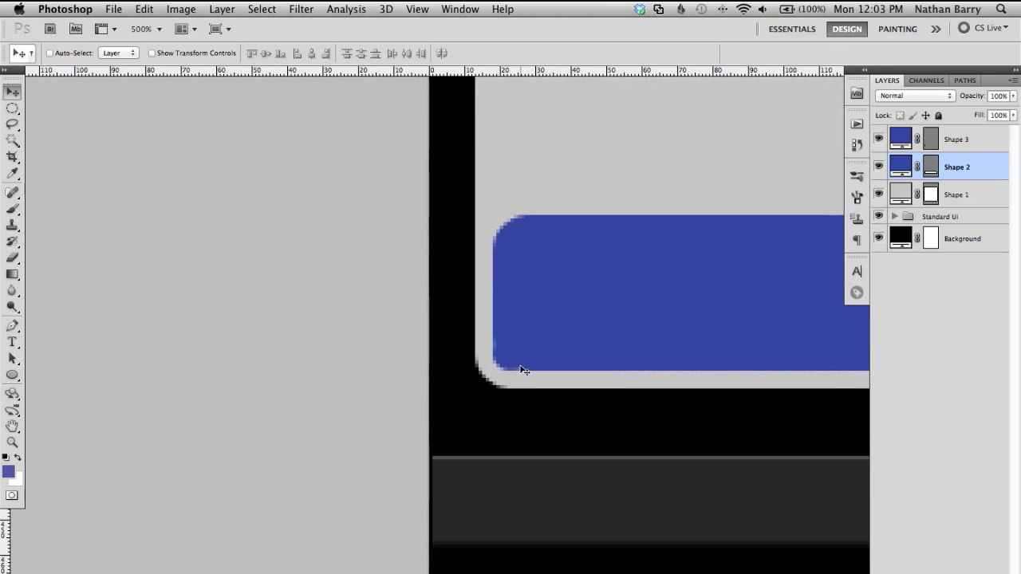
Choose the Rounded Rectangle tool with a 5 px corner radius.
key("u")
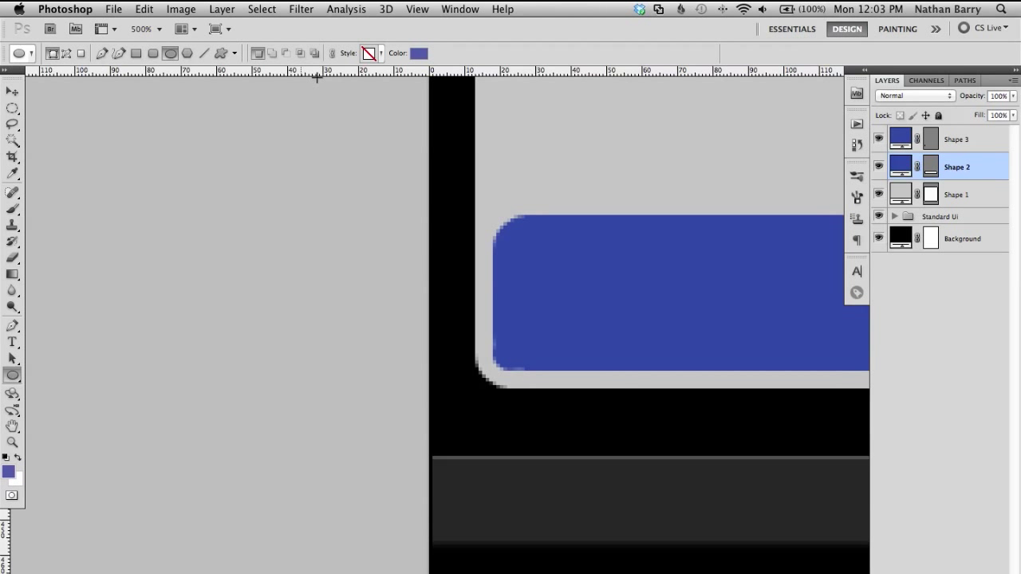
left_click(153, 53)
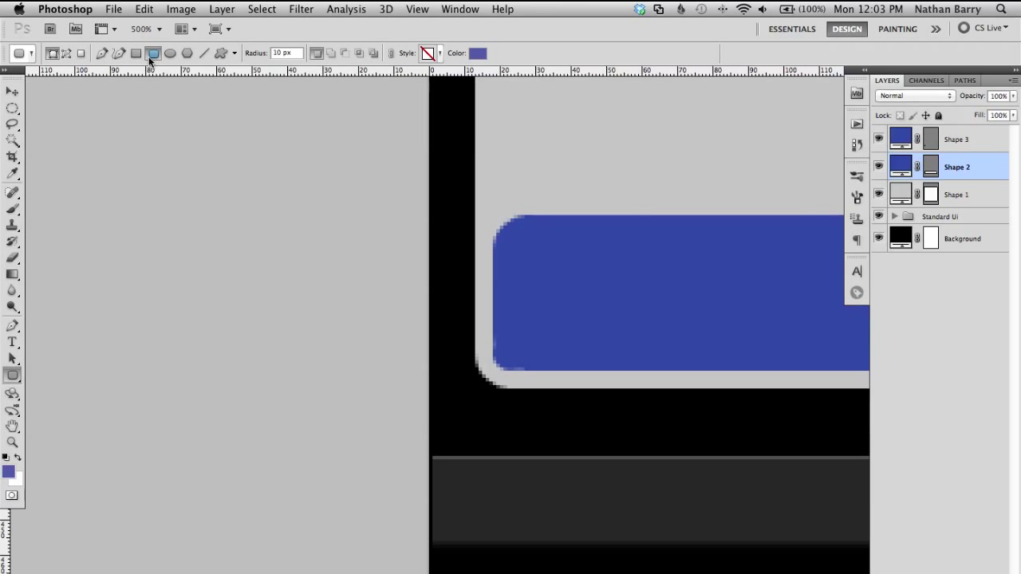
left_click(281, 53)
type("5")
Hide the old Shape 2 bar, then test-draw a rounded rectangle over the circle and undo it.
left_click(879, 139)
left_click(878, 139)
left_click(879, 166)
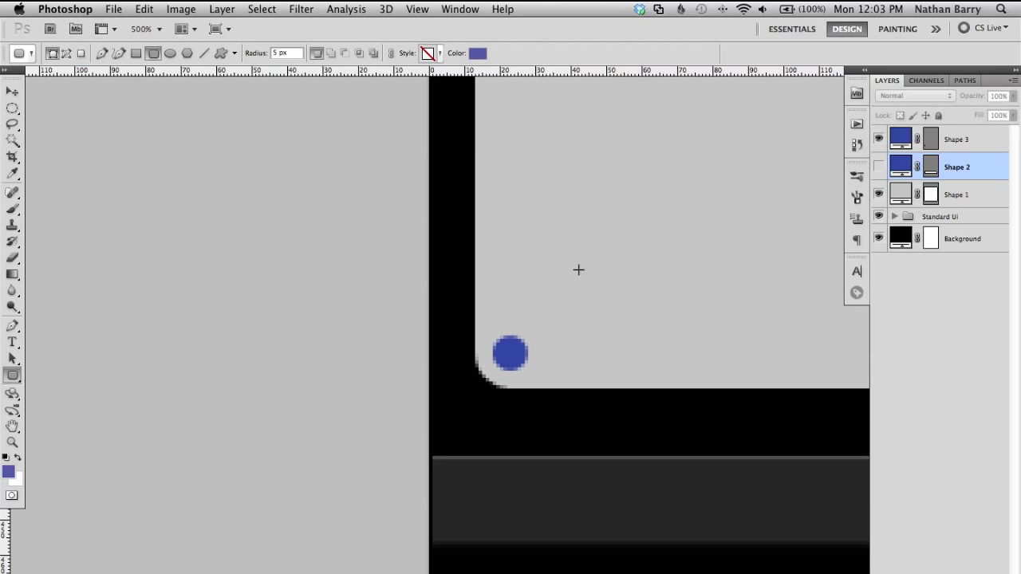
left_click_drag(493, 330, 555, 368)
left_click_drag(554, 368, 554, 367)
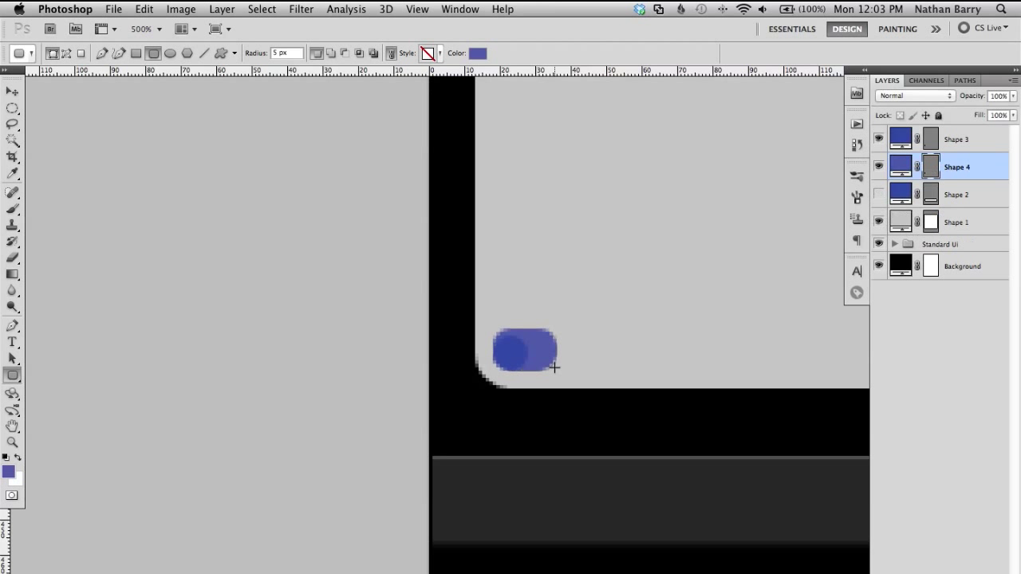
key("super+z")
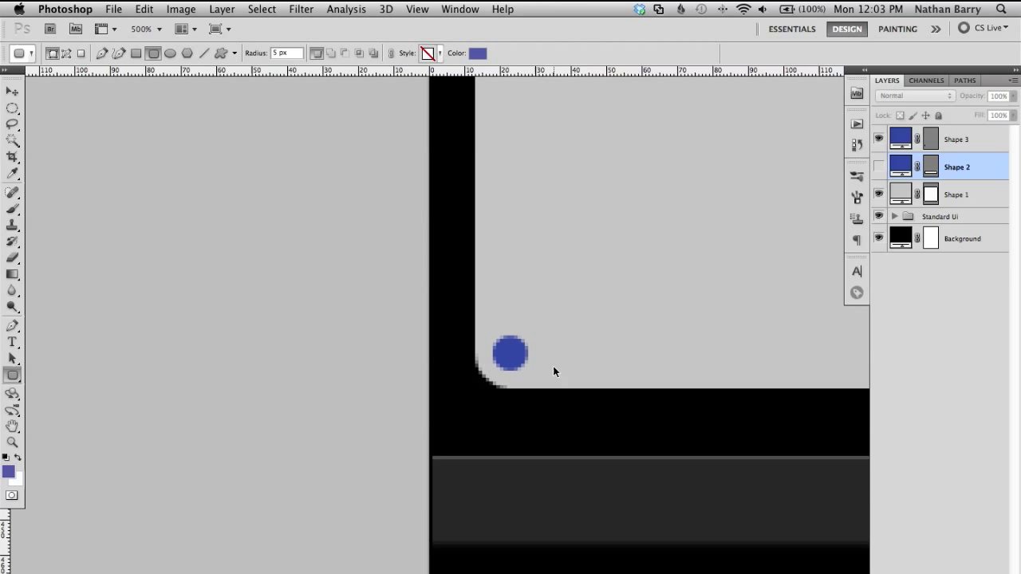
key("super+minus")
key("super+minus")
key("super+minus")
key("super+minus")
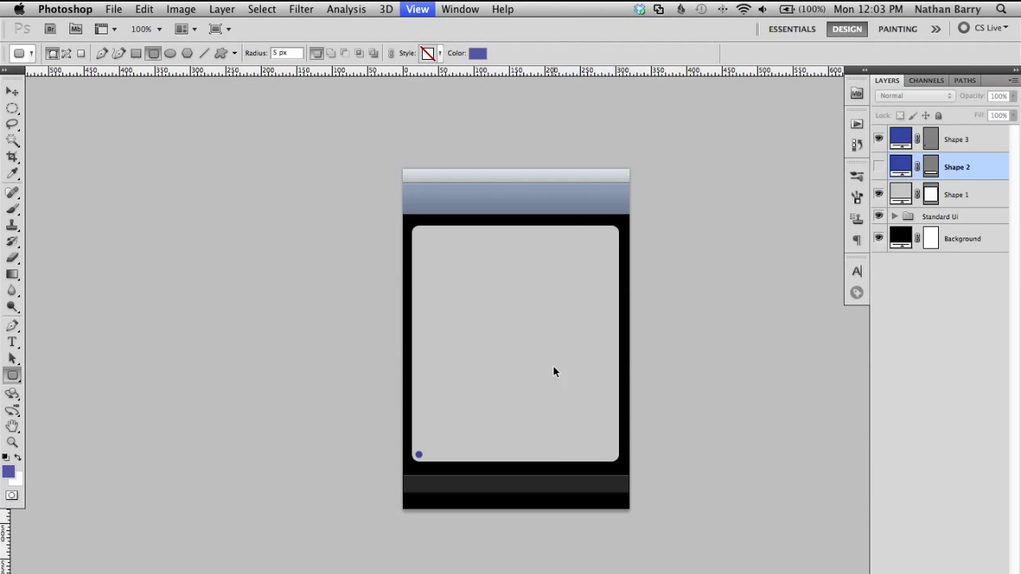
Draw the 5 px-radius blue Shape 4 bar between the bottom guides and hide Shape 3.
key("super+semicolon")
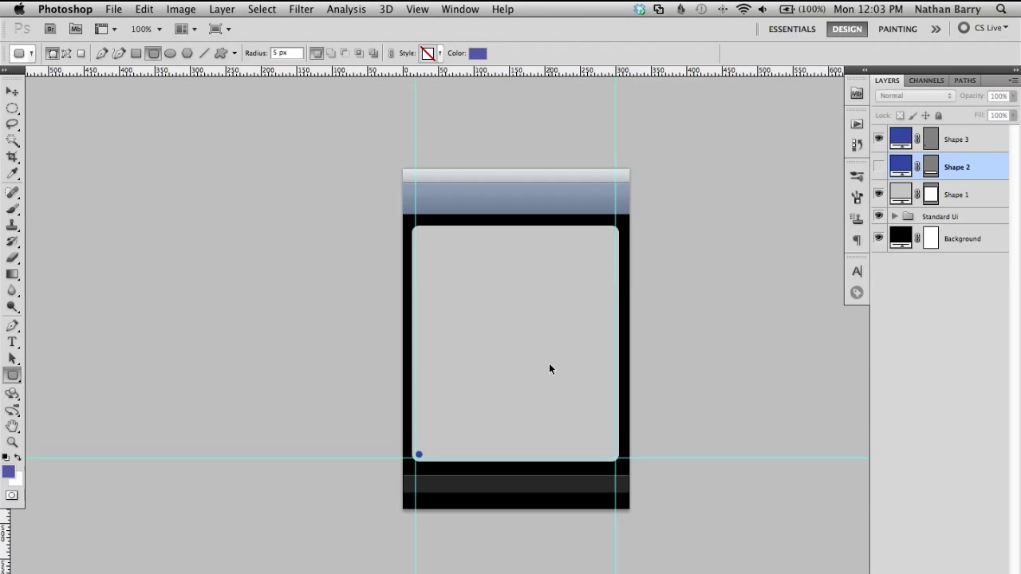
left_click_drag(418, 427, 617, 454)
left_click(878, 139)
left_click(974, 140)
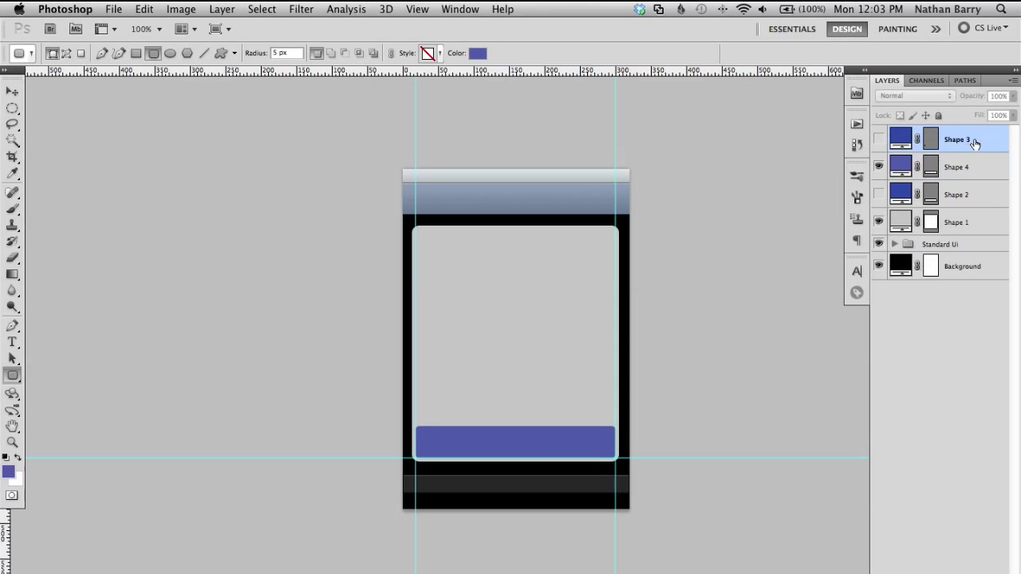
key("super+semicolon")
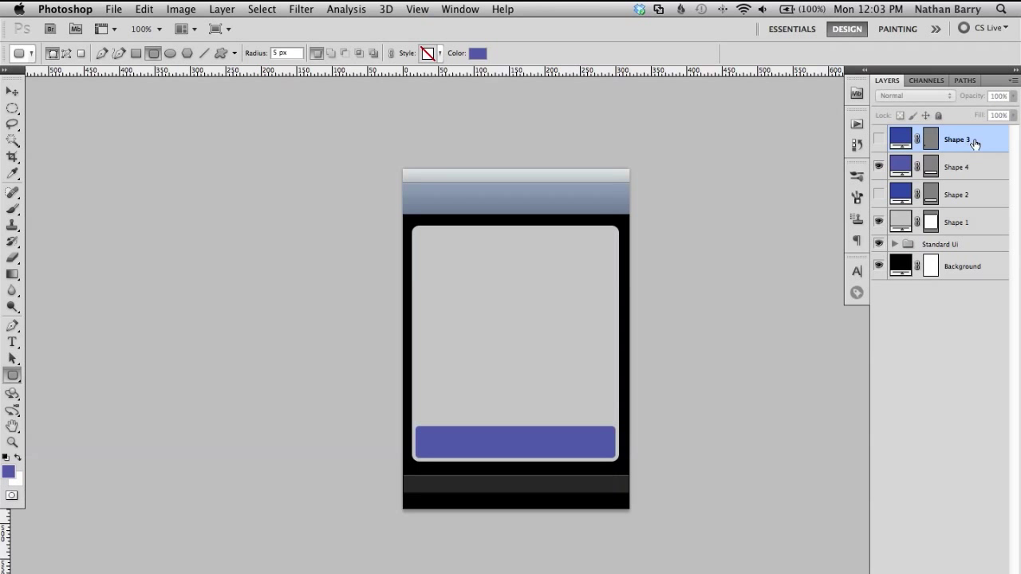
key("super+equal")
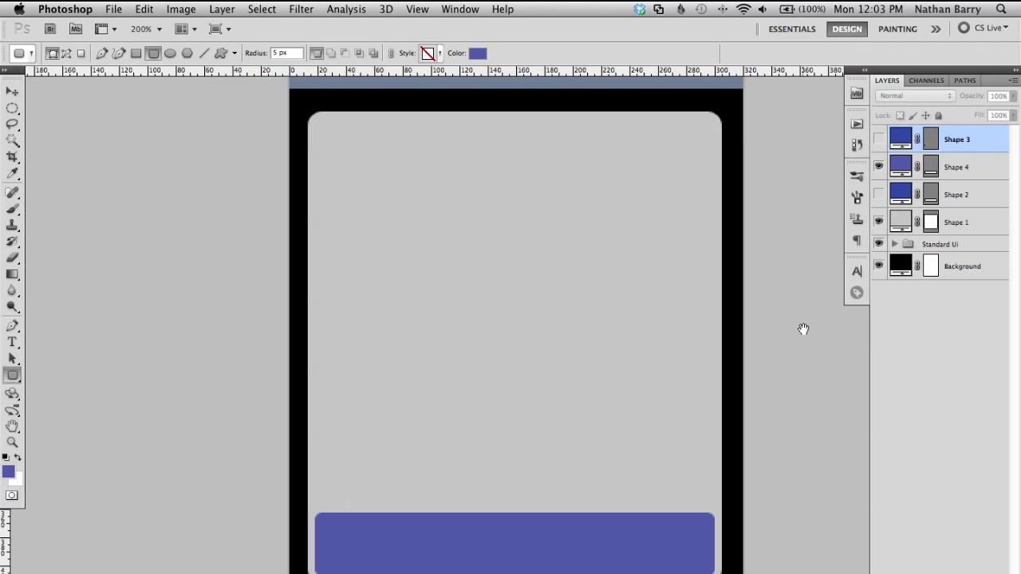
scroll(804, 329, "down", 3)
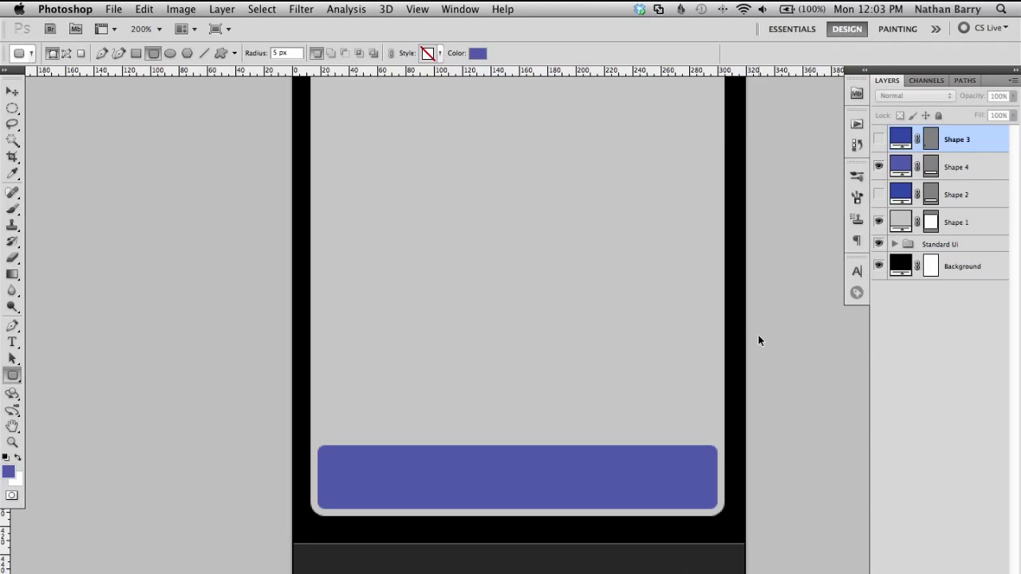
key("super+semicolon")
key("super+semicolon")
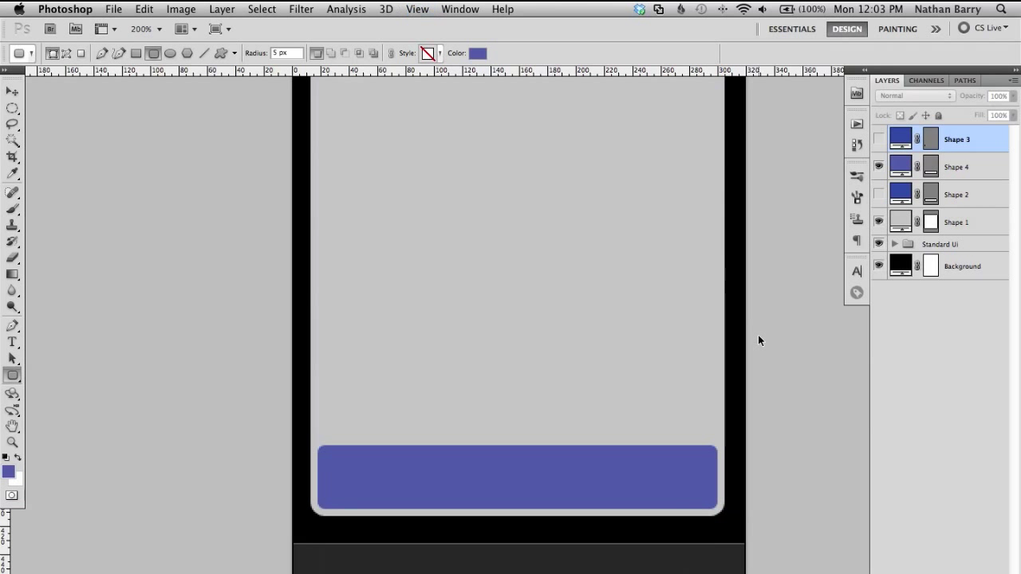